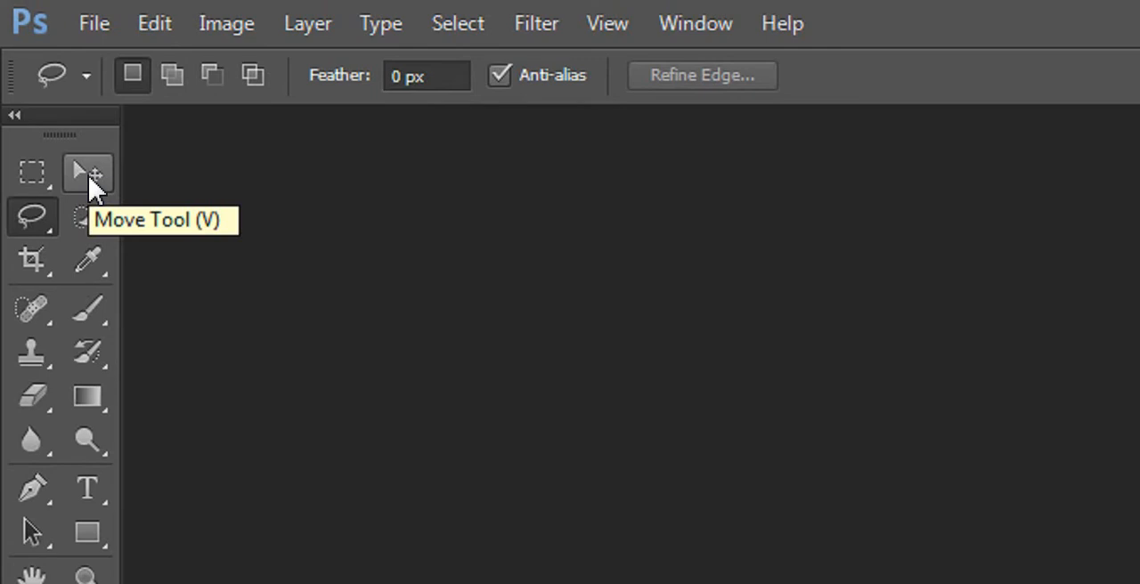
# Activate the Brush tool and switch from it to the Move tool
pyautogui.click(88, 263)
pyautogui.click(92, 314)
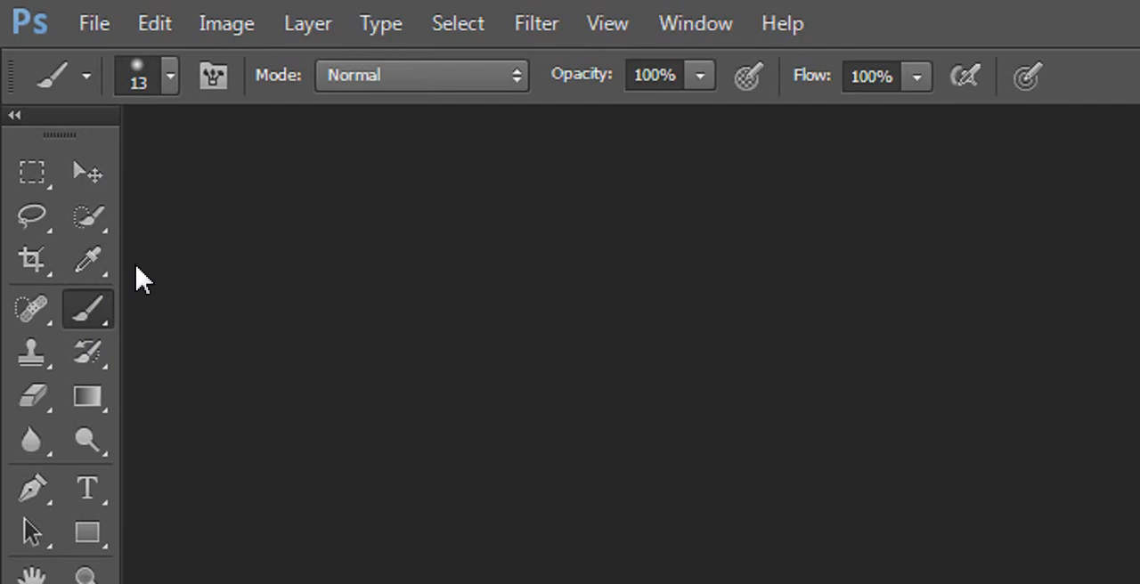
pyautogui.press('v')
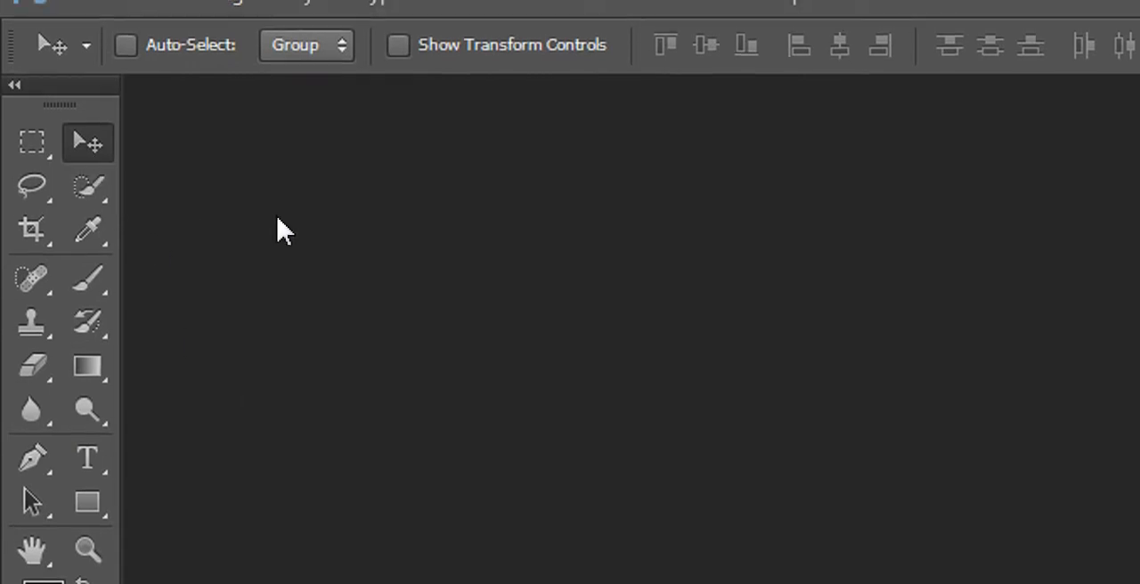
# Open the image Bald_eagle_head_frontal.jpg
pyautogui.click(91, 15)
pyautogui.click(129, 92)
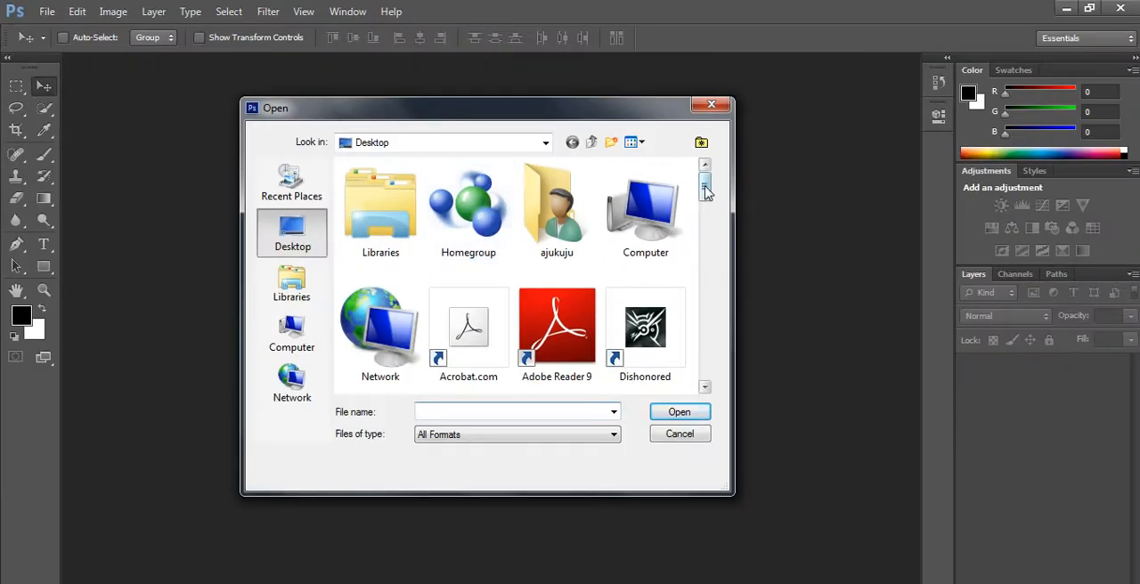
pyautogui.moveTo(704, 183); pyautogui.dragTo(698, 276)
pyautogui.click(497, 277)
pyautogui.click(680, 411)
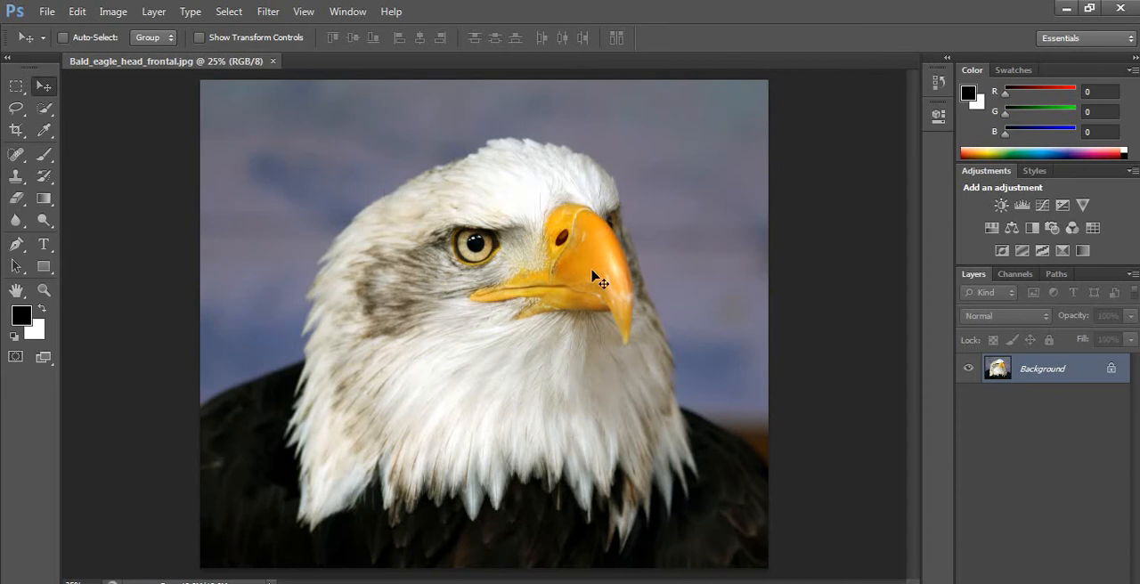
# Try nudging the locked Background layer, and convert it into a regular layer named FirstLayer
pyautogui.press('Right')
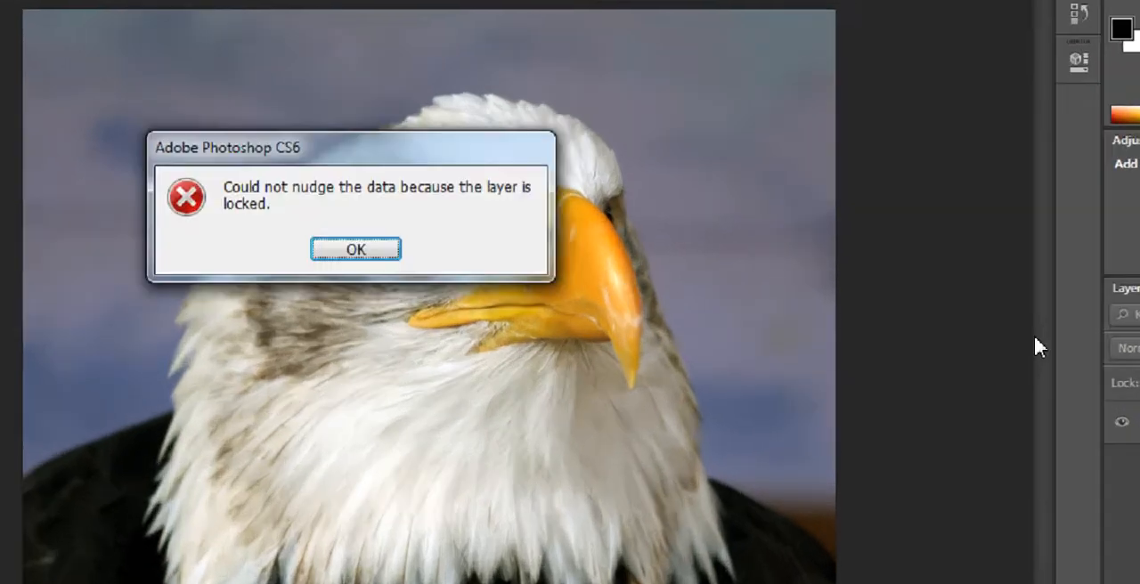
pyautogui.click(428, 248)
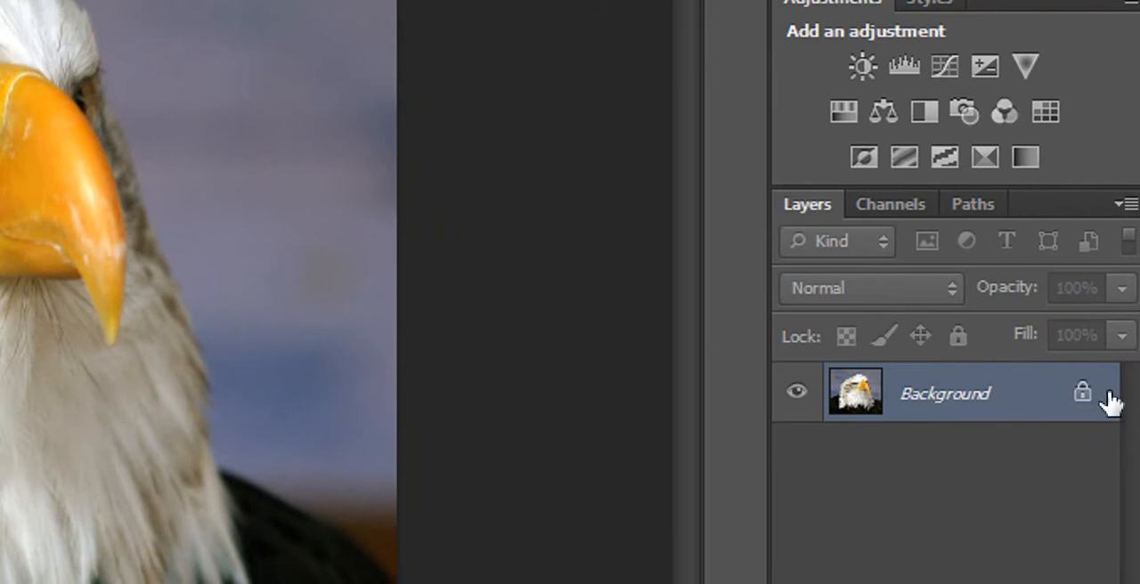
pyautogui.doubleClick(1081, 405)
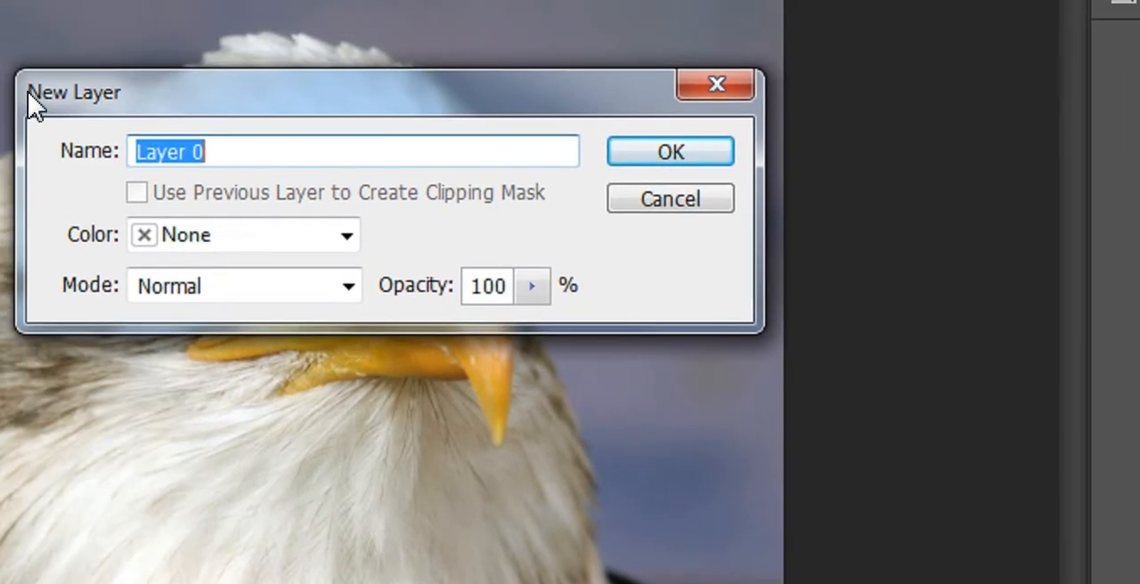
pyautogui.press('BackSpace')
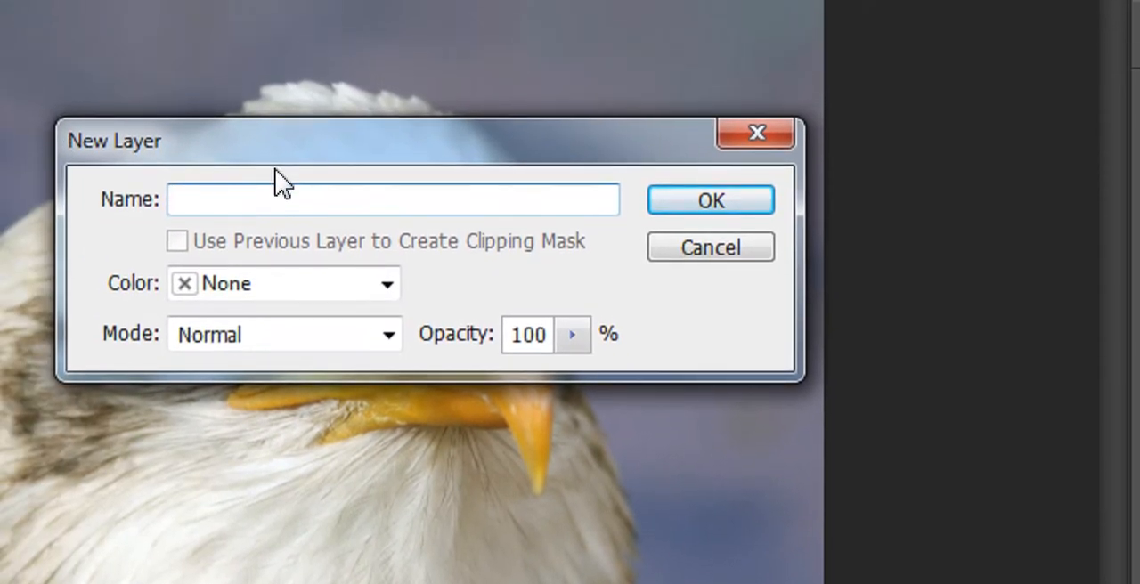
pyautogui.write('FirstLayer')
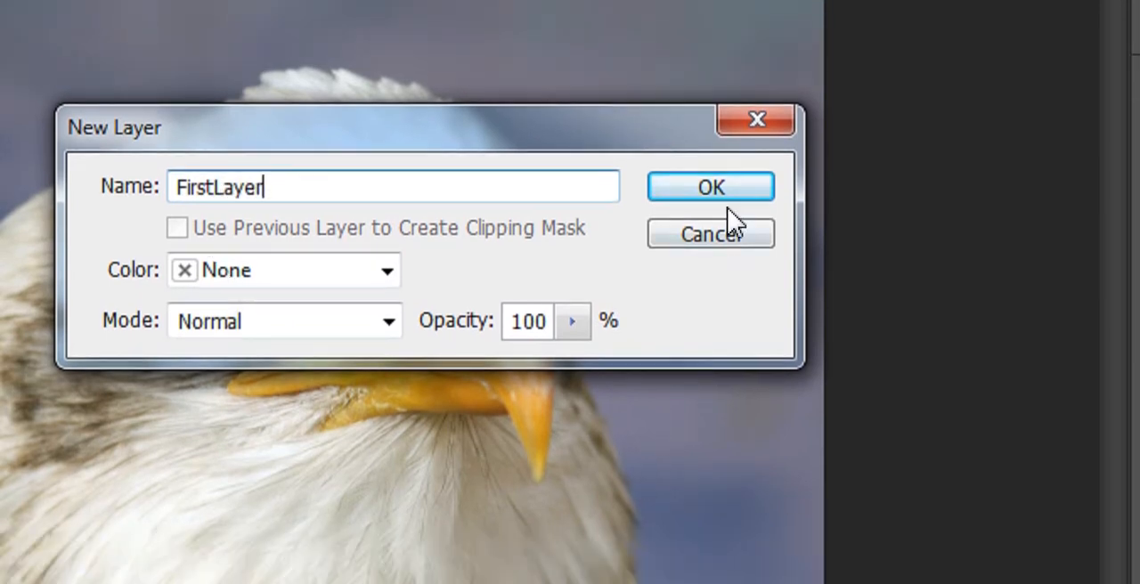
pyautogui.click(717, 233)
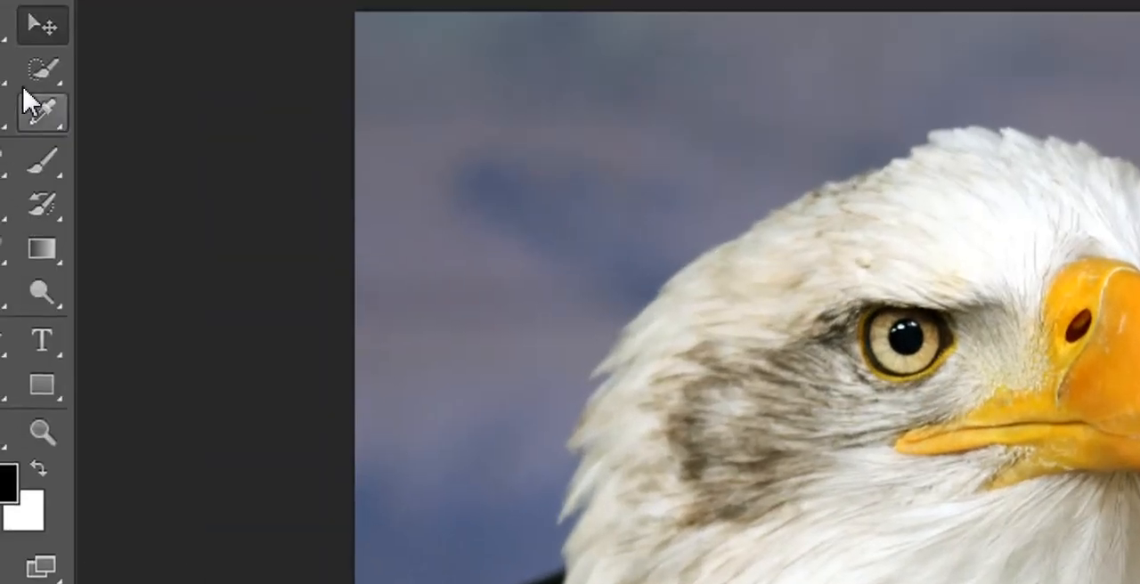
# Switch from the Quick Selection tool to the Move tool, shift FirstLayer around and return it to full alignment with the canvas
pyautogui.click(57, 108)
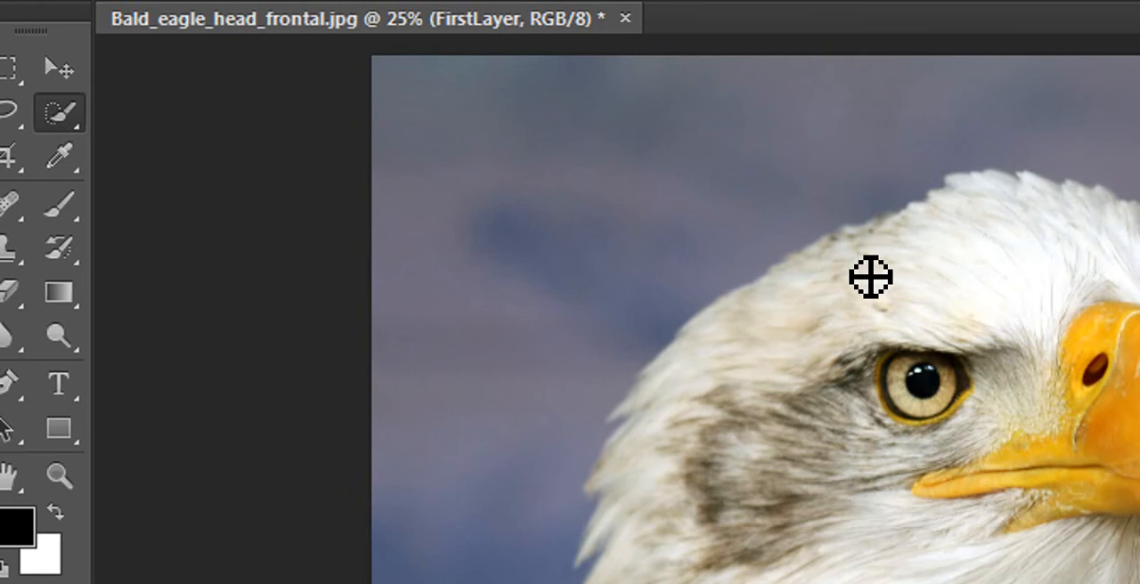
pyautogui.press('v')
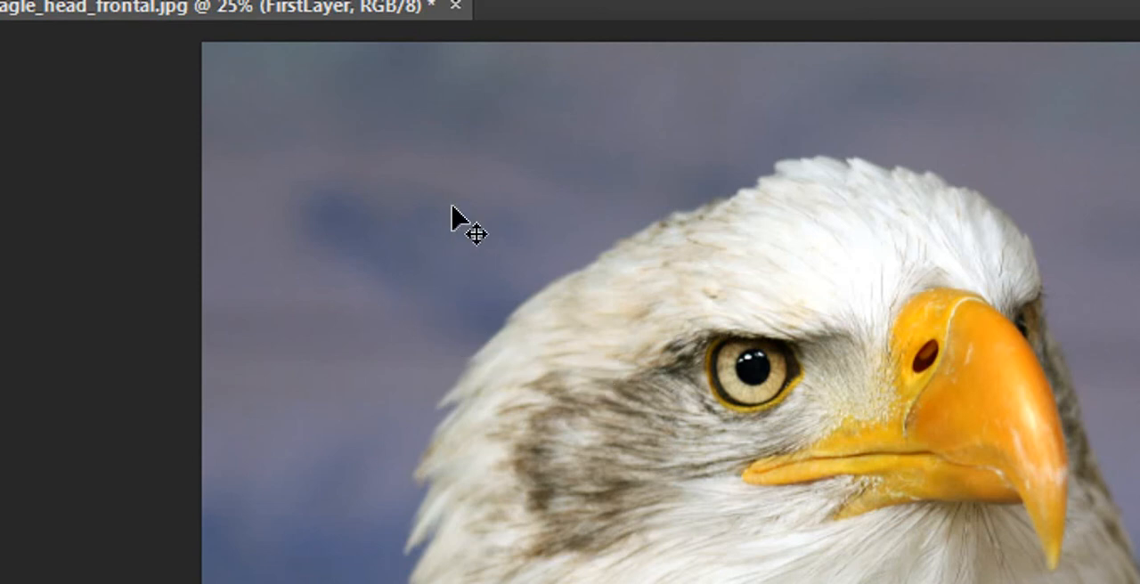
pyautogui.moveTo(451, 207); pyautogui.dragTo(545, 269)
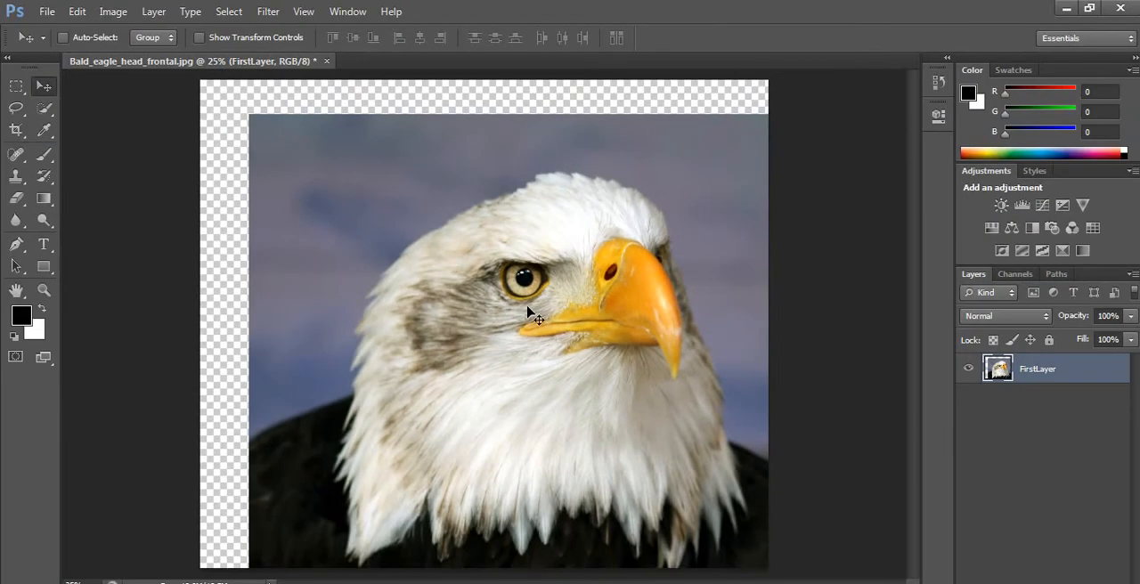
pyautogui.moveTo(512, 290)
pyautogui.mouseDown()
pyautogui.moveTo(432, 257)
pyautogui.moveTo(462, 257)
pyautogui.moveTo(494, 287)
pyautogui.mouseUp()
pyautogui.moveTo(397, 229); pyautogui.dragTo(456, 264)
pyautogui.moveTo(496, 230); pyautogui.dragTo(353, 200)
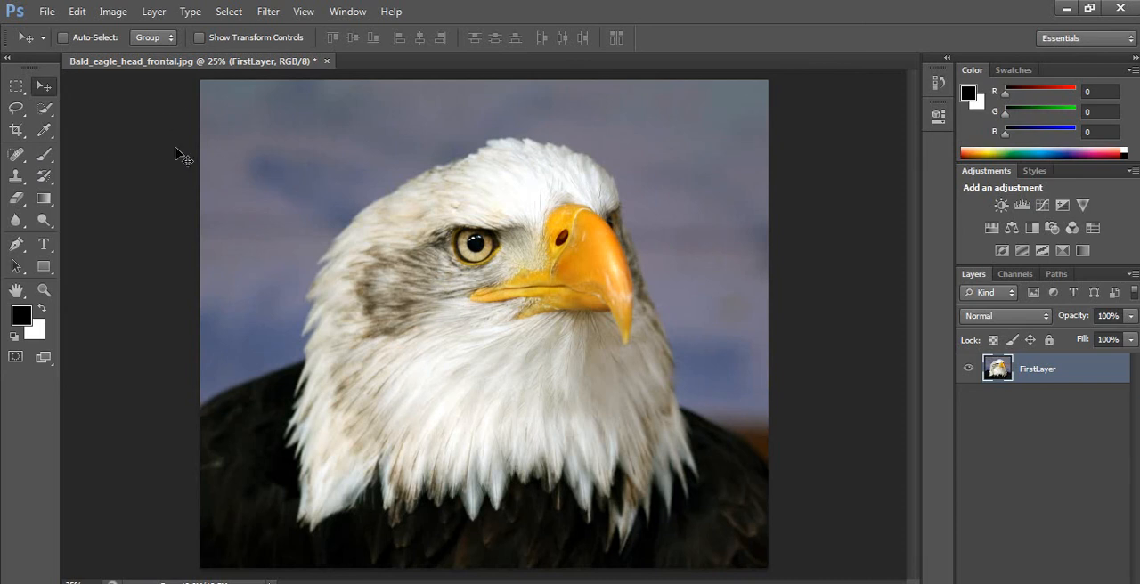
# Draw a rectangular marquee around the eagle's head and replace it with one spanning the upper-left background to the eagle's eye
pyautogui.click(17, 86)
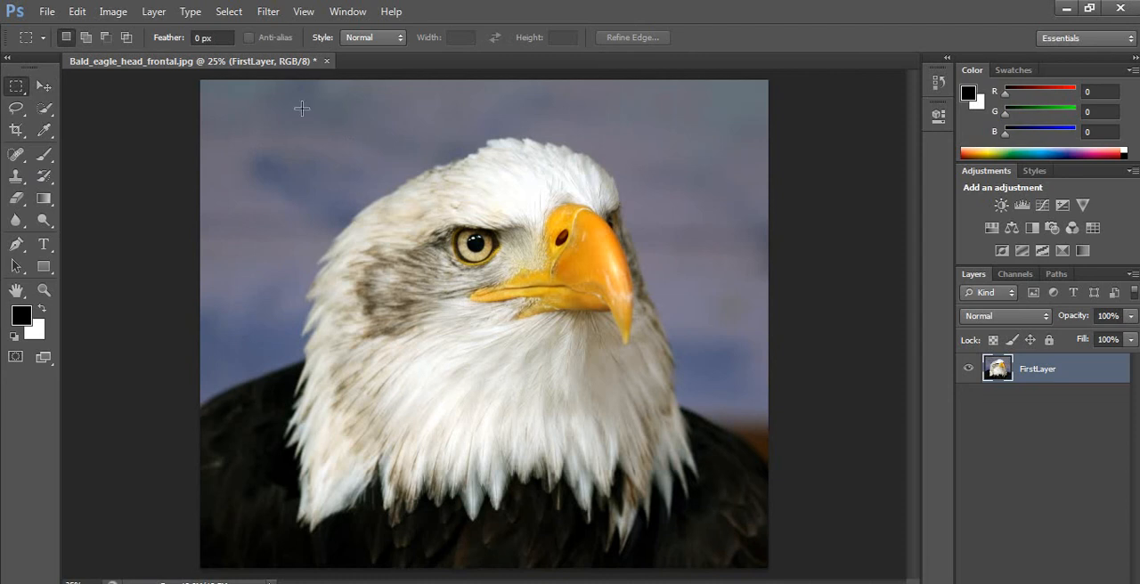
pyautogui.moveTo(301, 109); pyautogui.dragTo(695, 373)
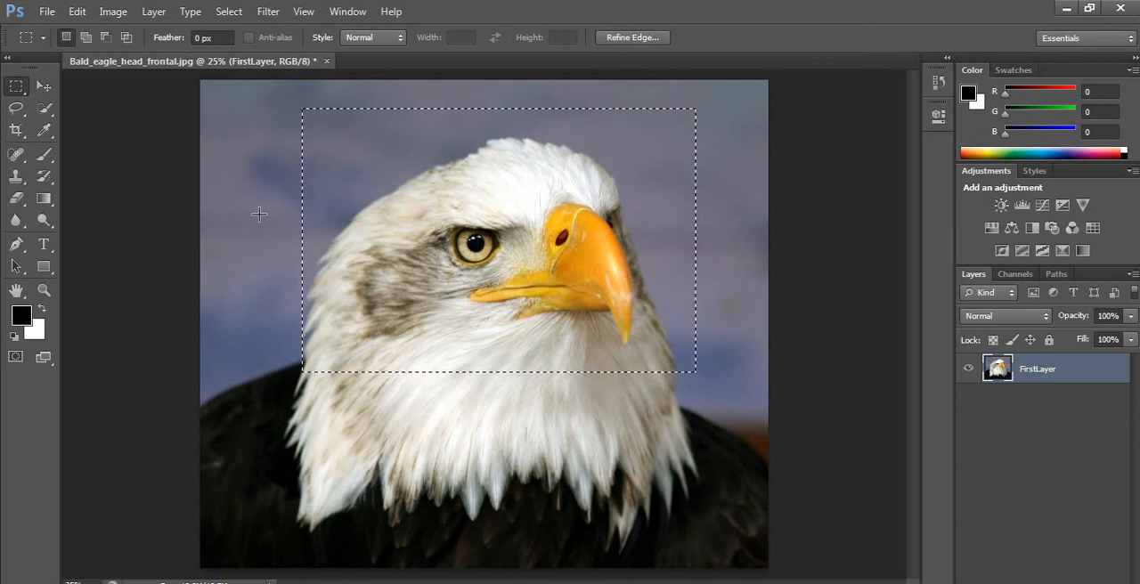
pyautogui.moveTo(245, 117); pyautogui.dragTo(457, 254)
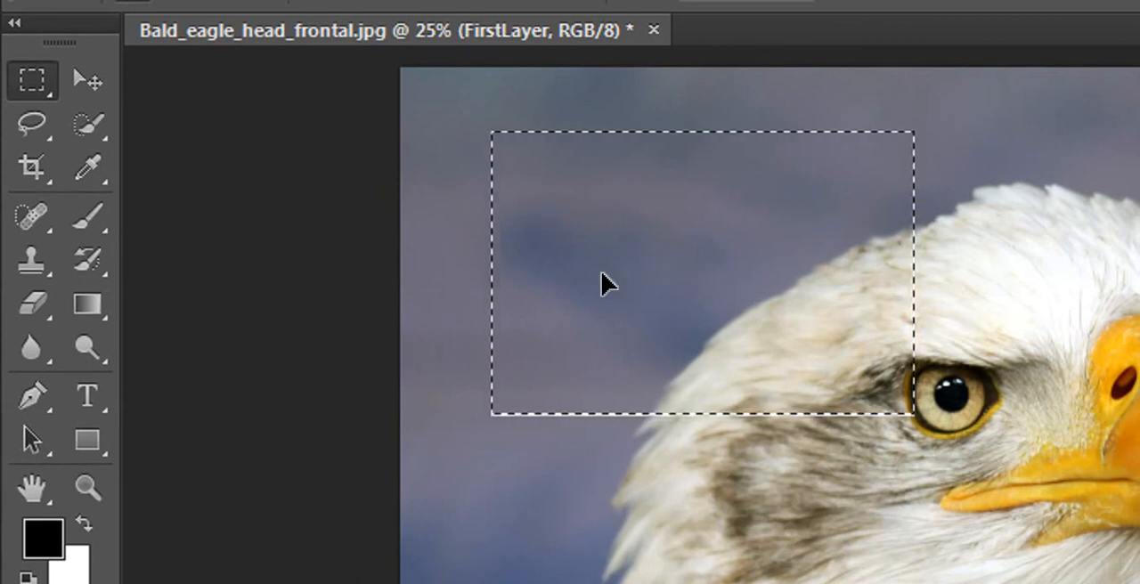
# Shift the selected pixels slightly up and to the right, and deselect the area
pyautogui.moveTo(602, 247)
pyautogui.mouseDown()
pyautogui.moveTo(564, 244)
pyautogui.moveTo(559, 205)
pyautogui.moveTo(589, 234)
pyautogui.mouseUp()
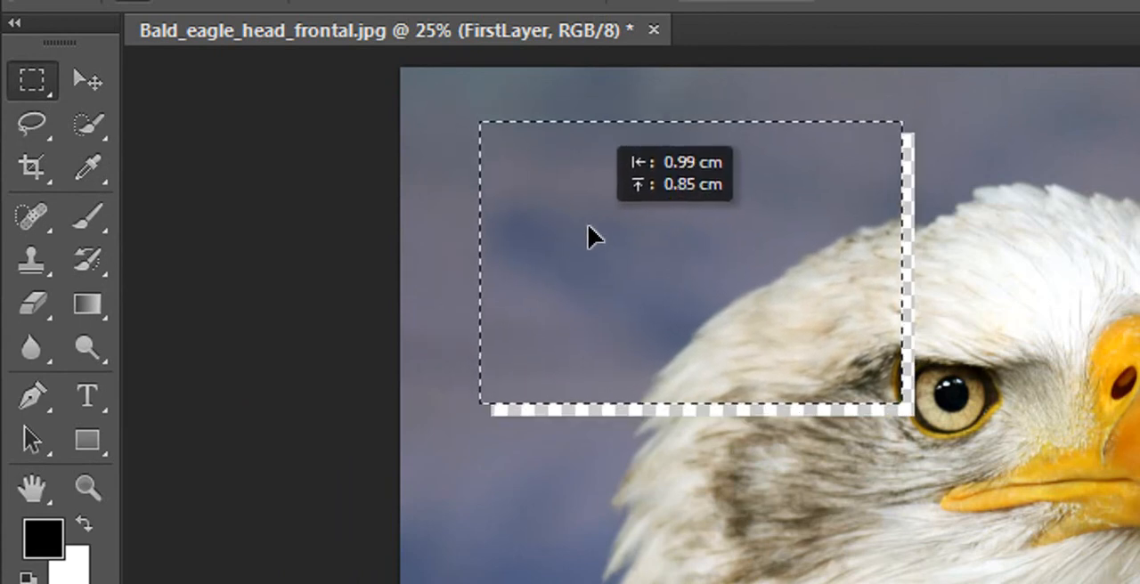
pyautogui.moveTo(603, 246); pyautogui.dragTo(604, 246)
pyautogui.click(818, 478)
# Draw another rectangular marquee over the eagle's head, move only its outline up and to the left, and deselect it
pyautogui.moveTo(645, 174); pyautogui.dragTo(1019, 576)
pyautogui.moveTo(777, 327); pyautogui.dragTo(690, 227)
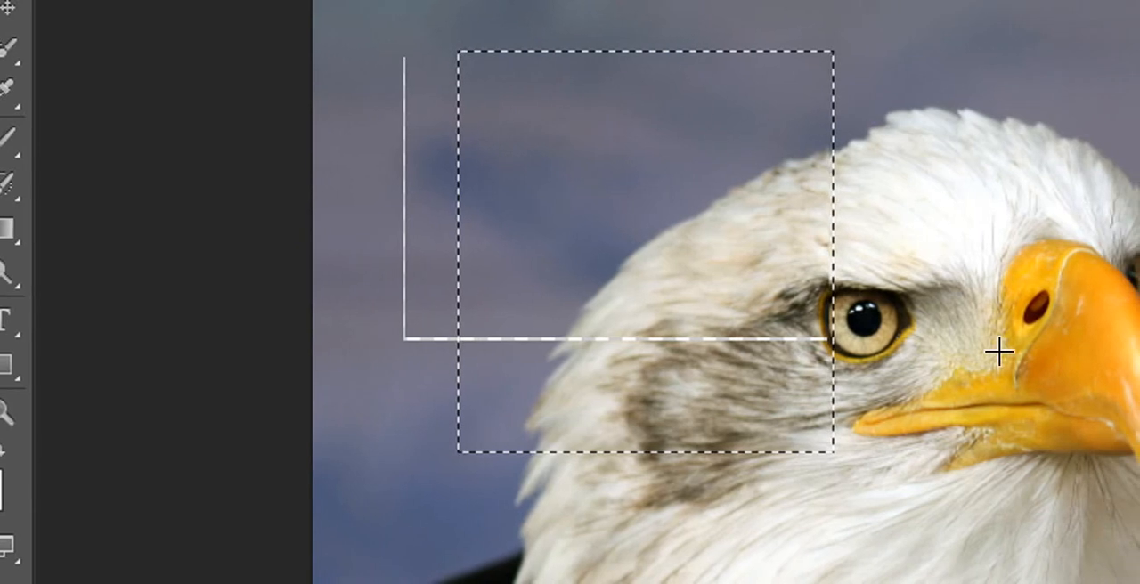
pyautogui.click(744, 265)
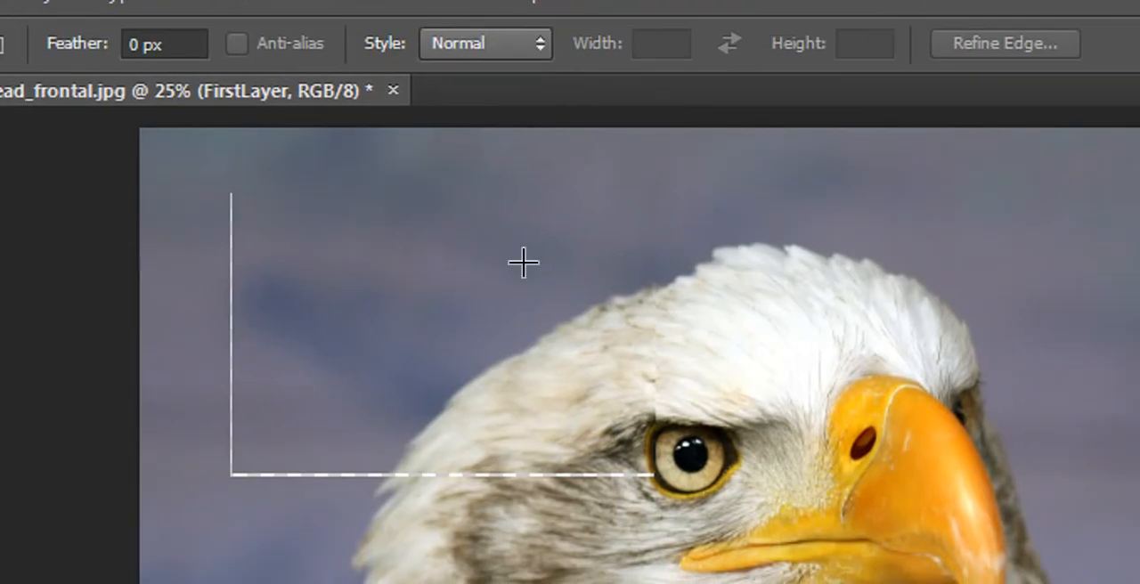
# Select the eagle's eye and beak area with a rectangular marquee, shift its pixels slightly left and deselect
pyautogui.moveTo(601, 215); pyautogui.dragTo(1139, 583)
pyautogui.moveTo(1083, 541); pyautogui.dragTo(1106, 558)
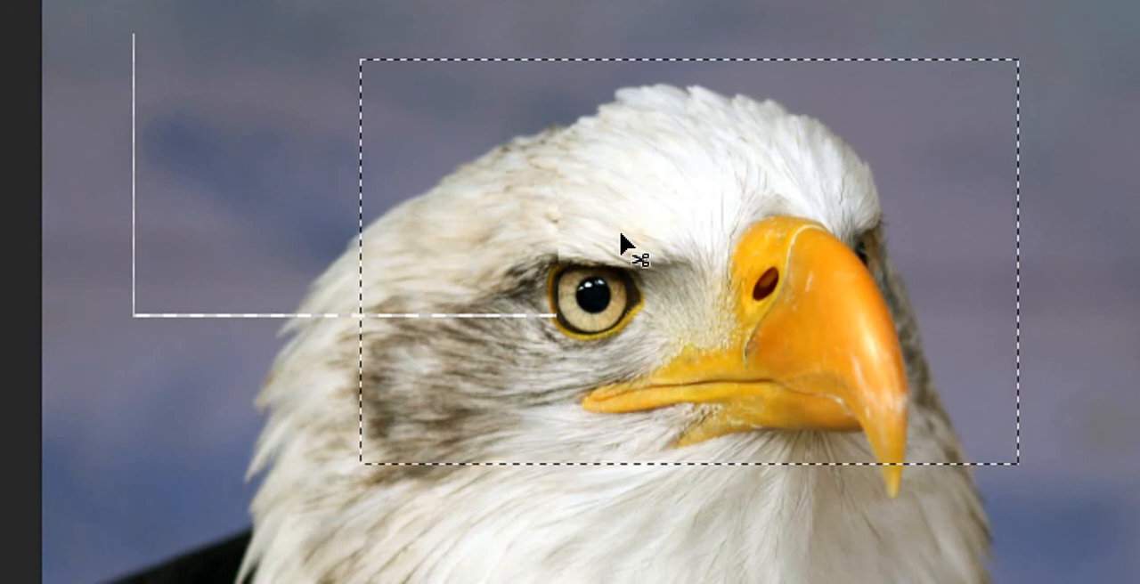
pyautogui.moveTo(620, 236); pyautogui.dragTo(617, 265)
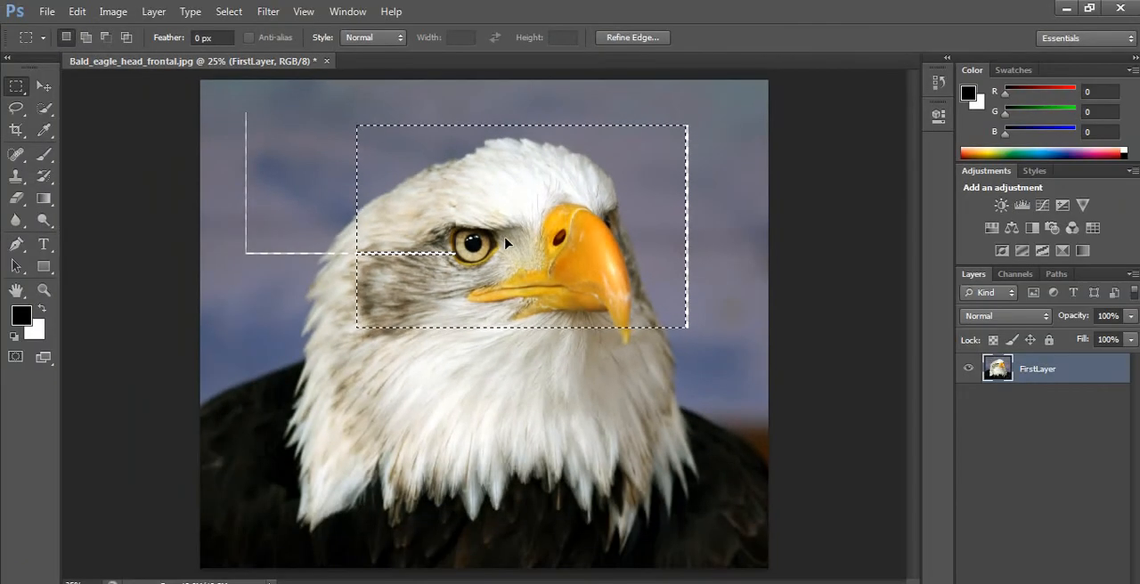
pyautogui.click(409, 289)
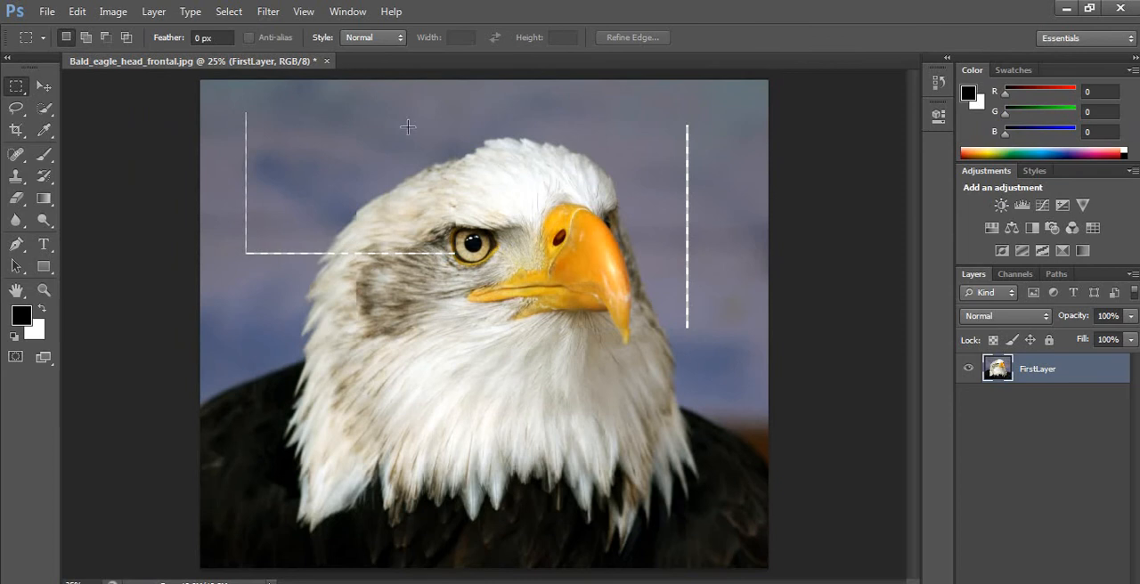
pyautogui.moveTo(364, 114); pyautogui.dragTo(697, 333)
pyautogui.moveTo(343, 116); pyautogui.dragTo(699, 331)
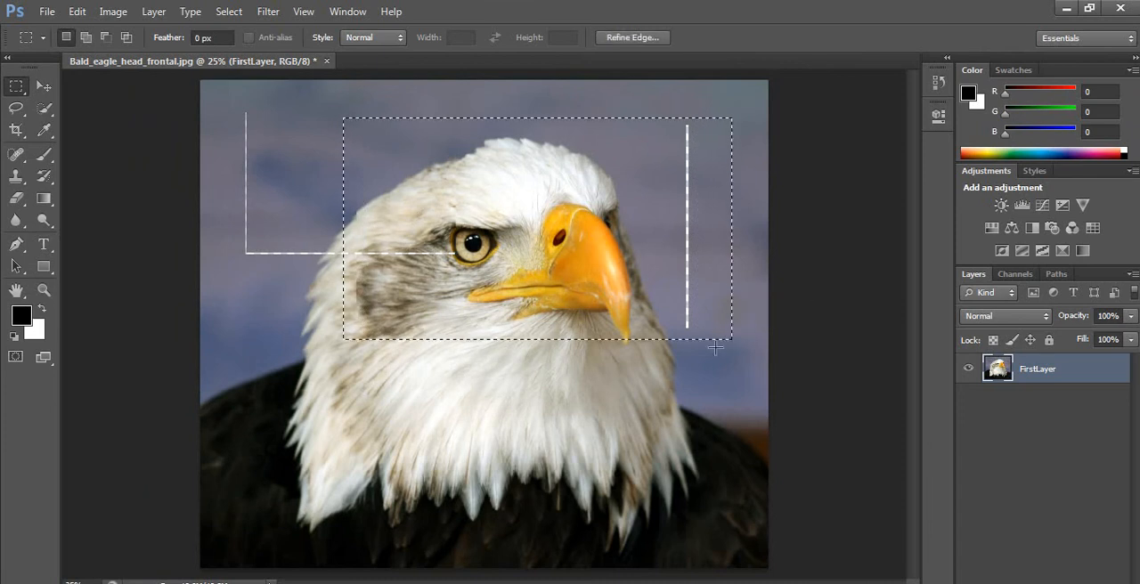
pyautogui.click(595, 366)
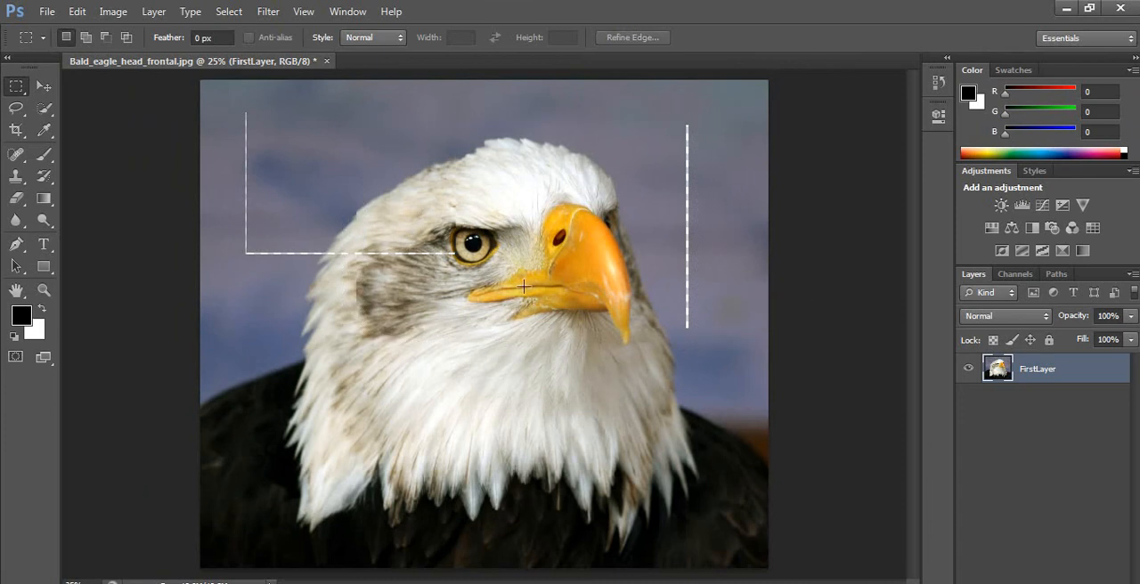
pyautogui.moveTo(368, 98); pyautogui.dragTo(684, 349)
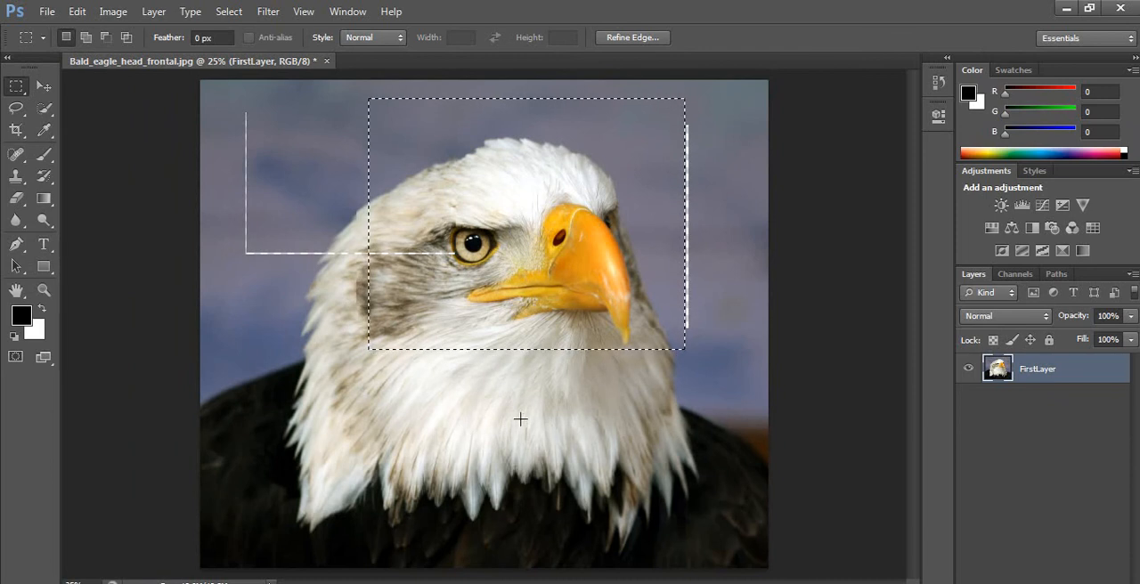
pyautogui.click(604, 443)
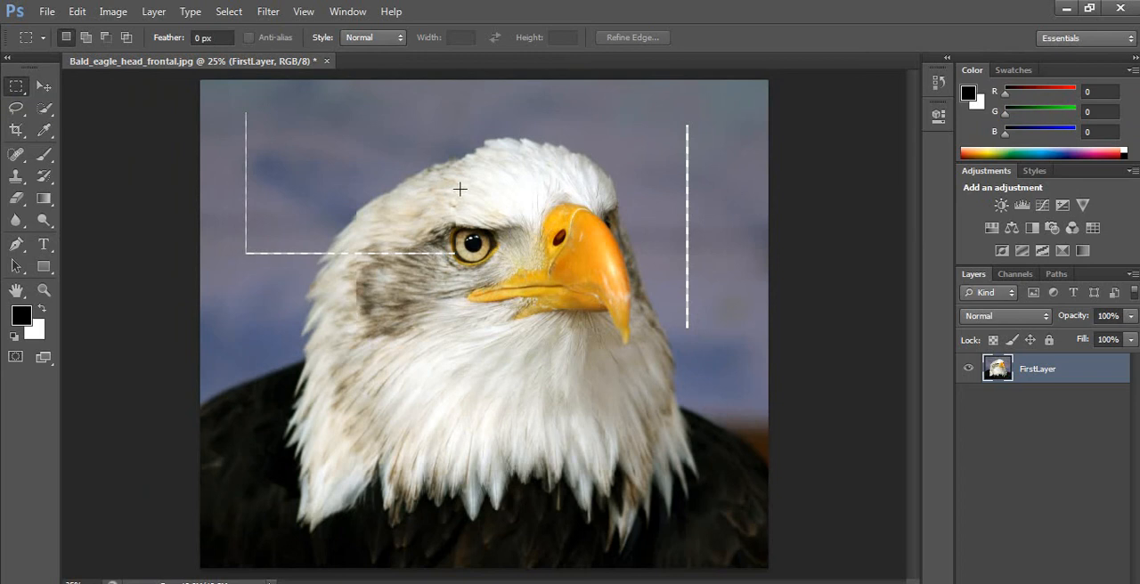
# Select the eagle's head with a rectangular marquee, place a duplicate of it lower and to the left on the same layer, and deselect
pyautogui.moveTo(363, 103); pyautogui.dragTo(707, 353)
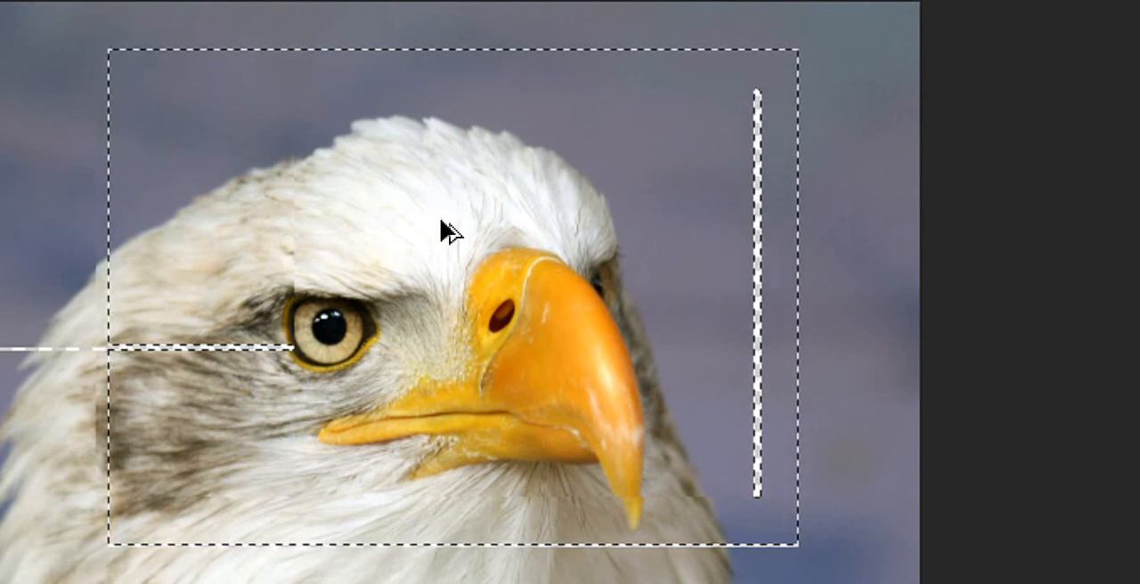
pyautogui.moveTo(442, 223); pyautogui.dragTo(279, 427)
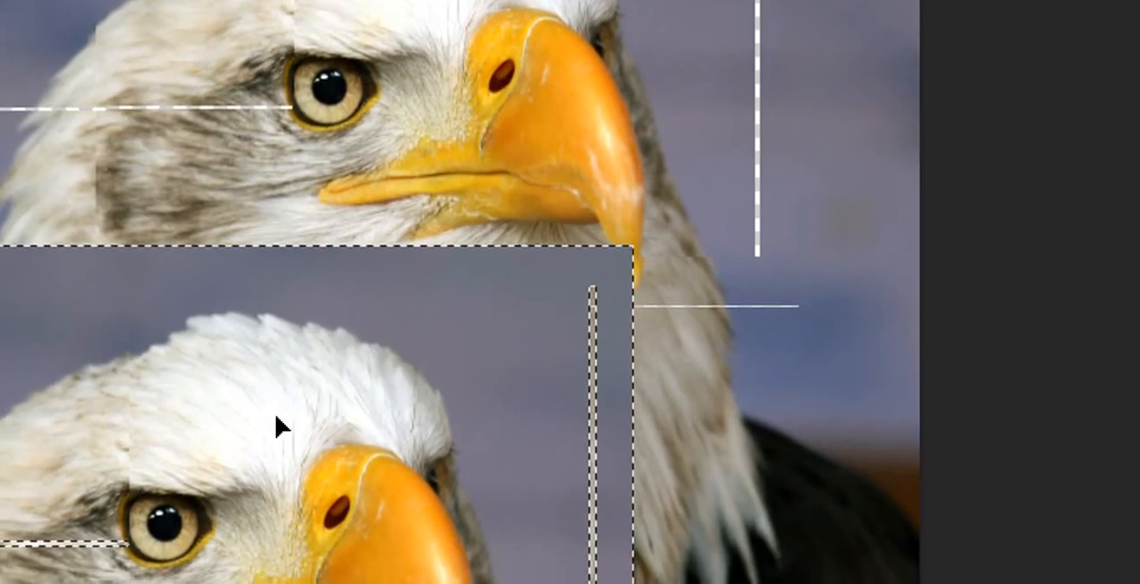
pyautogui.hotkey('ctrl', 'd')
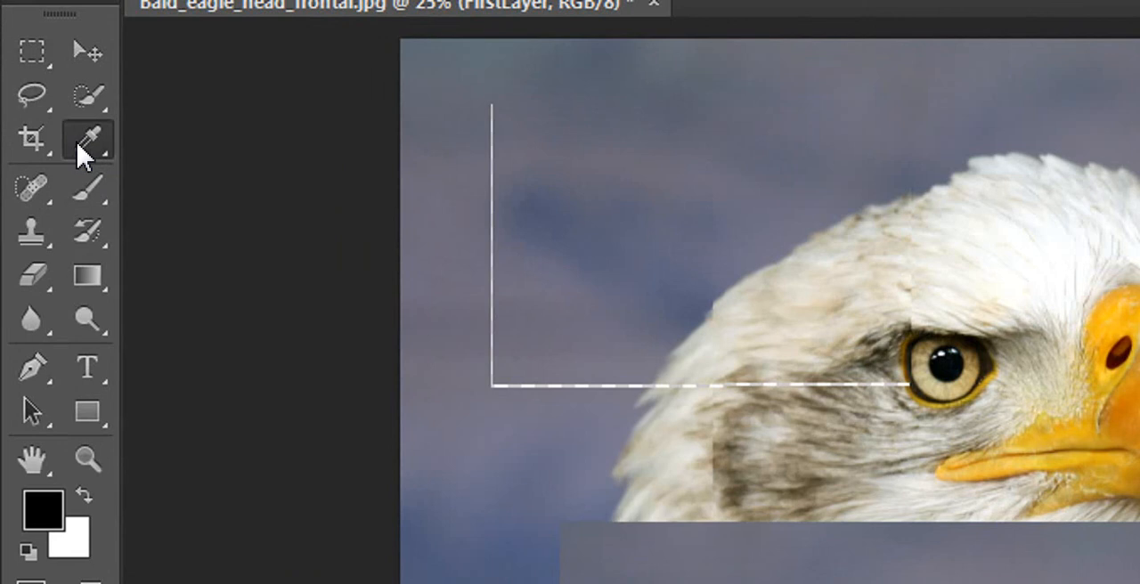
# Shift FirstLayer slightly right and up using temporary Move while the Eyedropper is active, and toggle to the Move tool and back to the Eyedropper
pyautogui.click(78, 150)
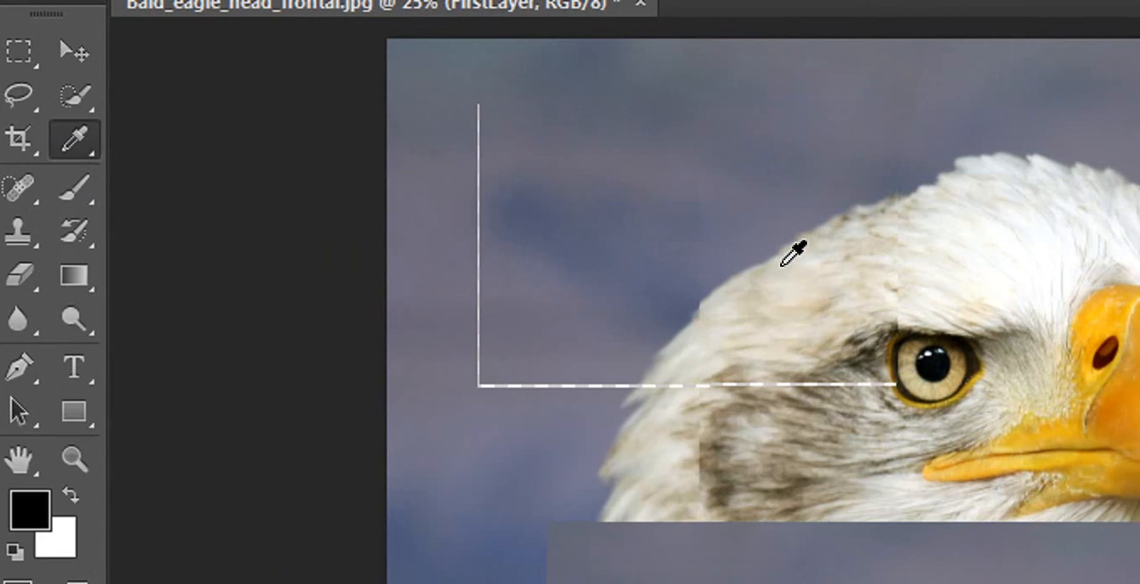
pyautogui.press('ctrl')
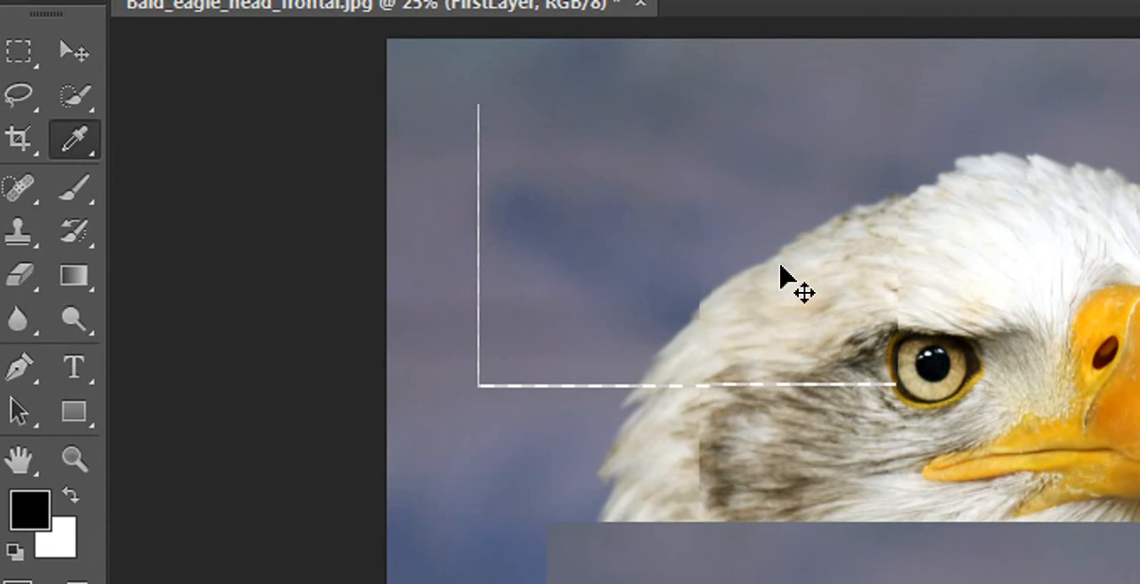
pyautogui.moveTo(781, 276); pyautogui.dragTo(777, 339)
pyautogui.moveTo(799, 280); pyautogui.dragTo(803, 242)
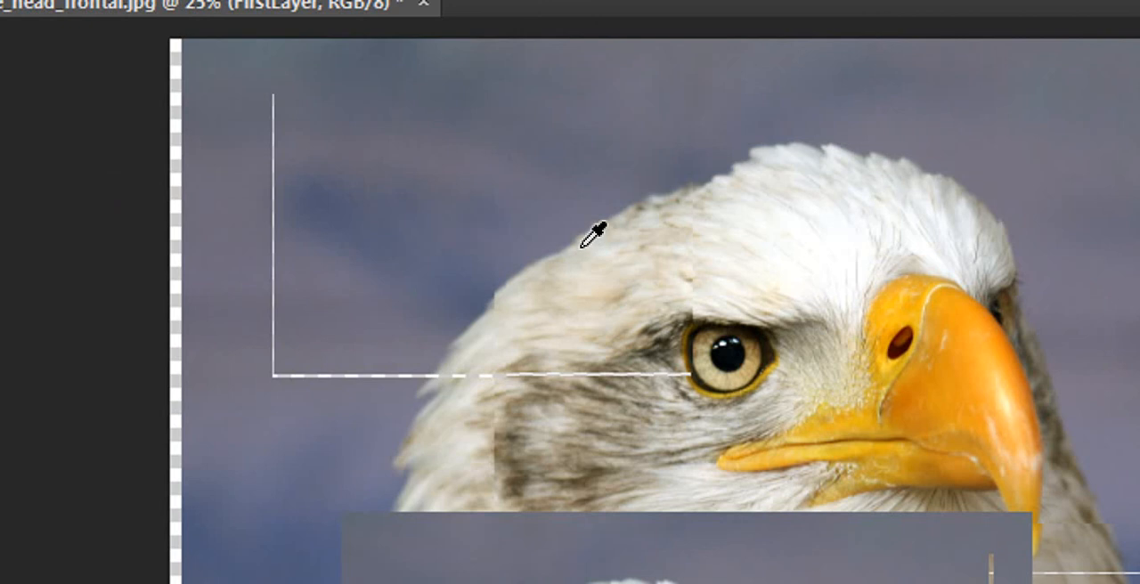
pyautogui.press('v')
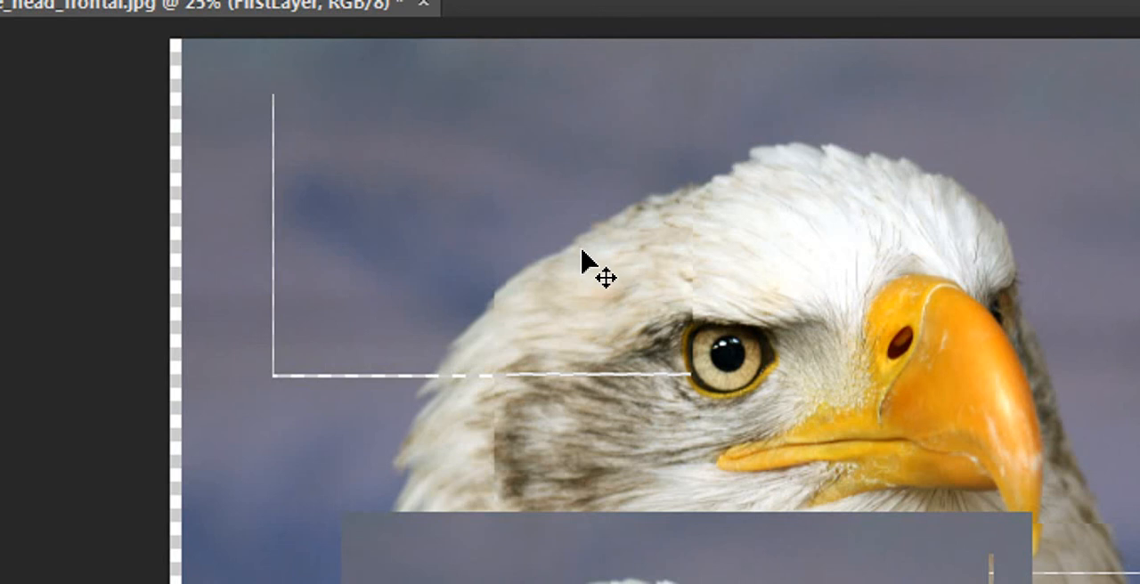
pyautogui.press('i')
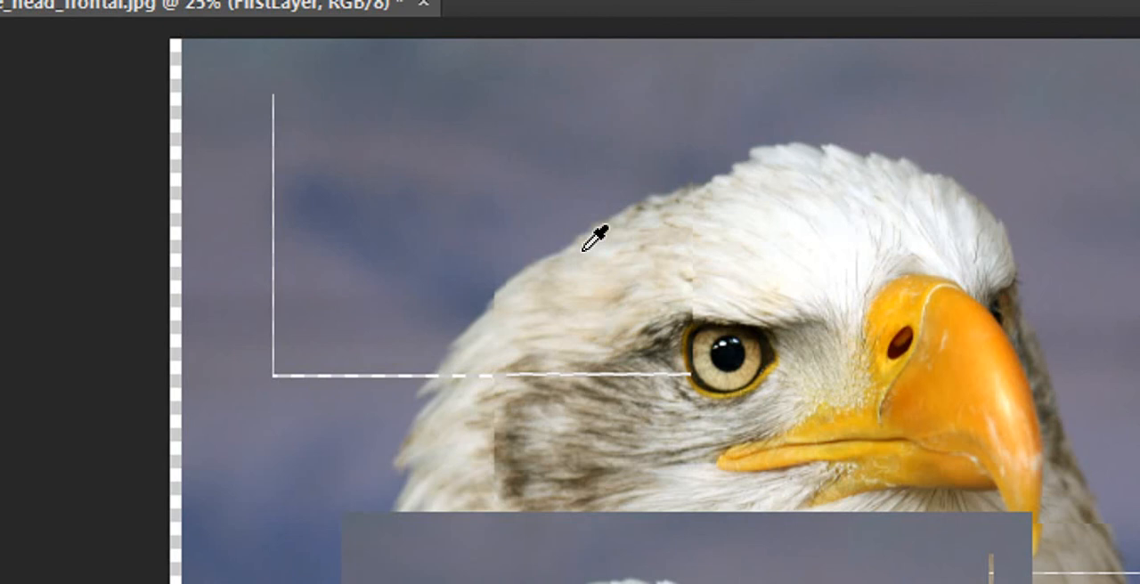